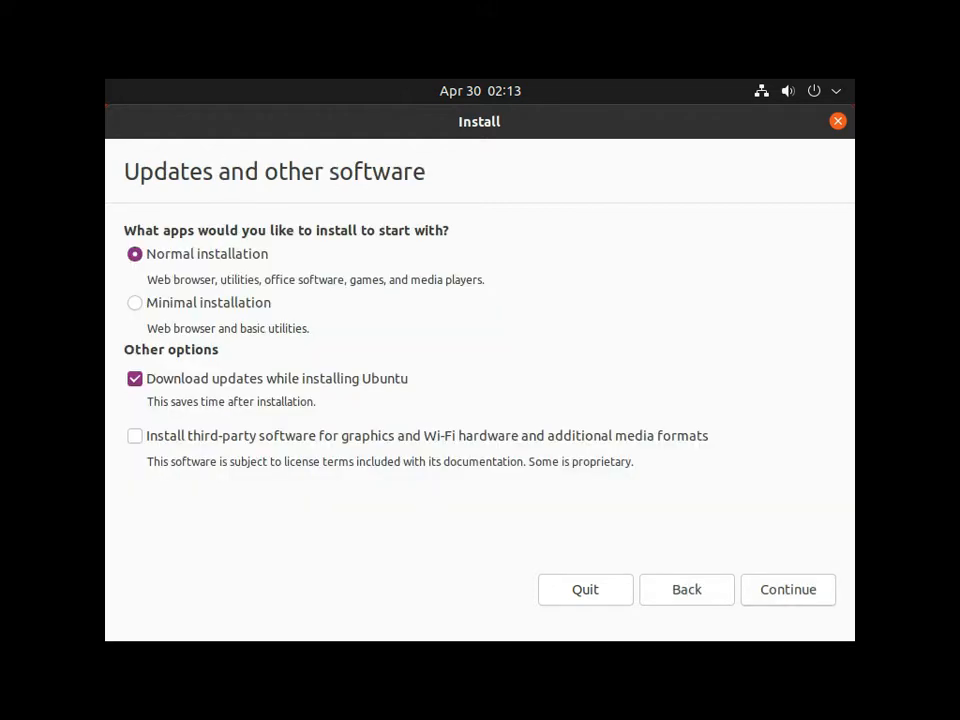
Turn off downloading updates during the installation and choose the "Something else" installation type.
{"action": "left_click", "coordinate": [135, 379]}
{"action": "left_click", "coordinate": [788, 590]}
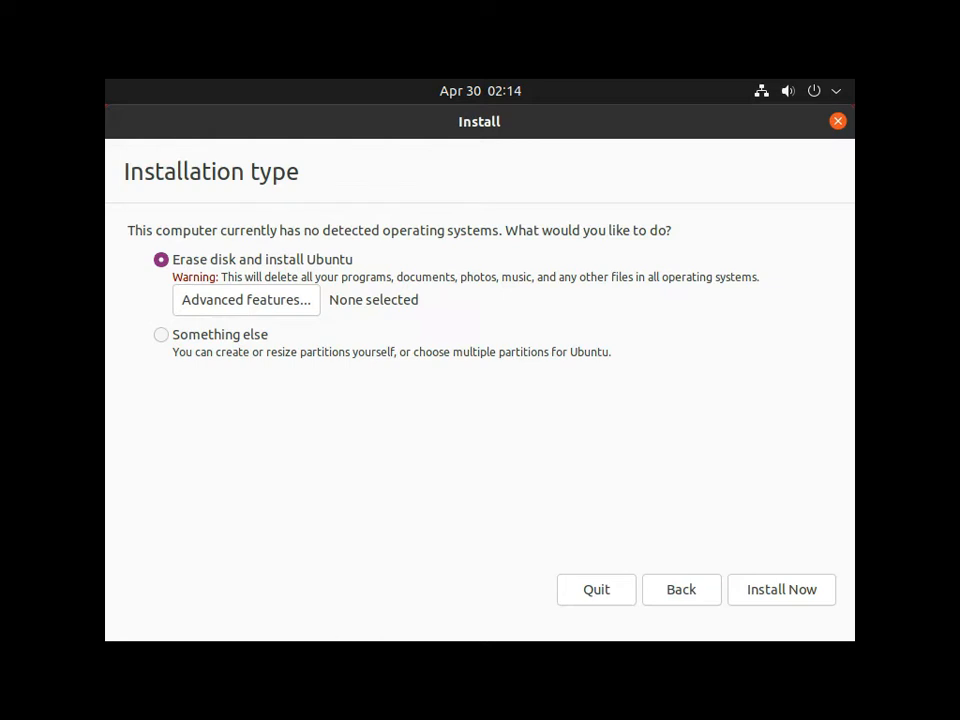
{"action": "left_click", "coordinate": [161, 335]}
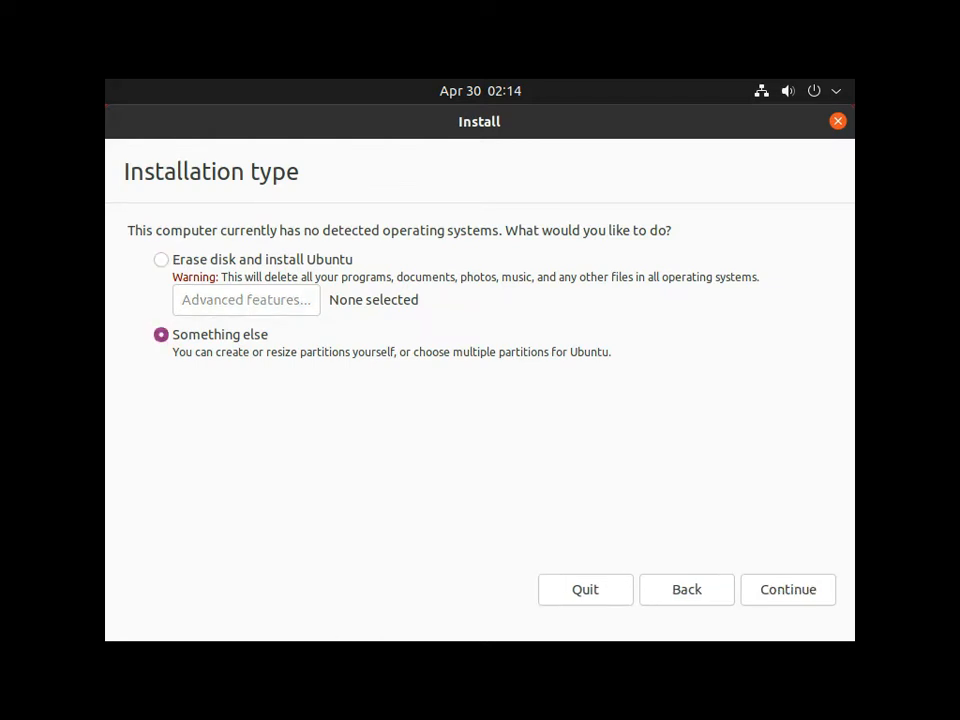
{"action": "left_click", "coordinate": [788, 590]}
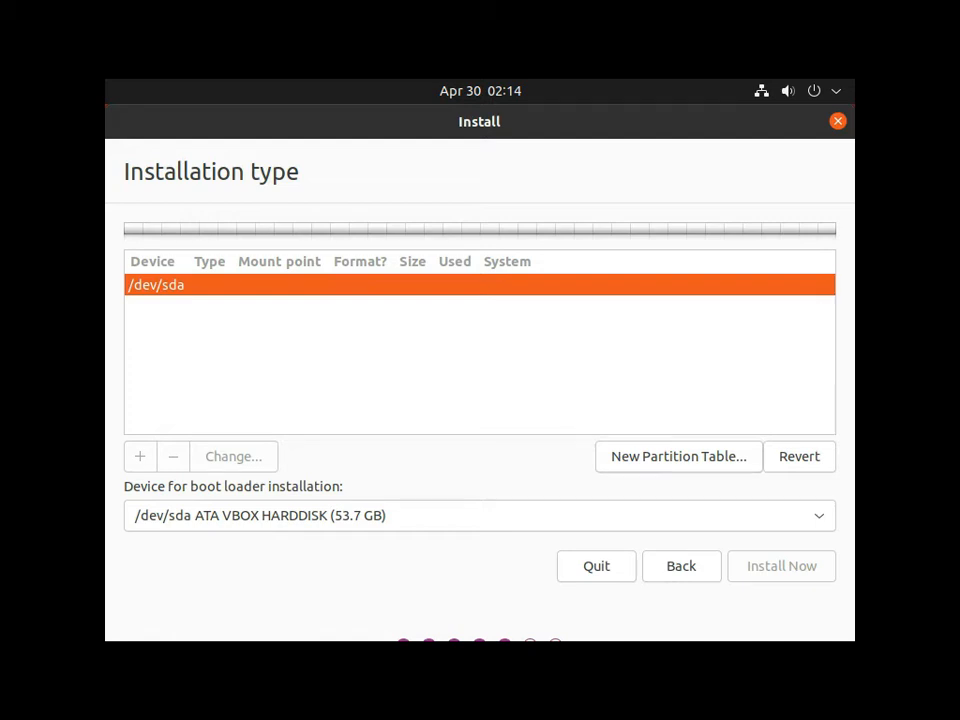
Create a new empty partition table on /dev/sda and add a 4098 MB primary swap area in the free space.
{"action": "left_click", "coordinate": [678, 456]}
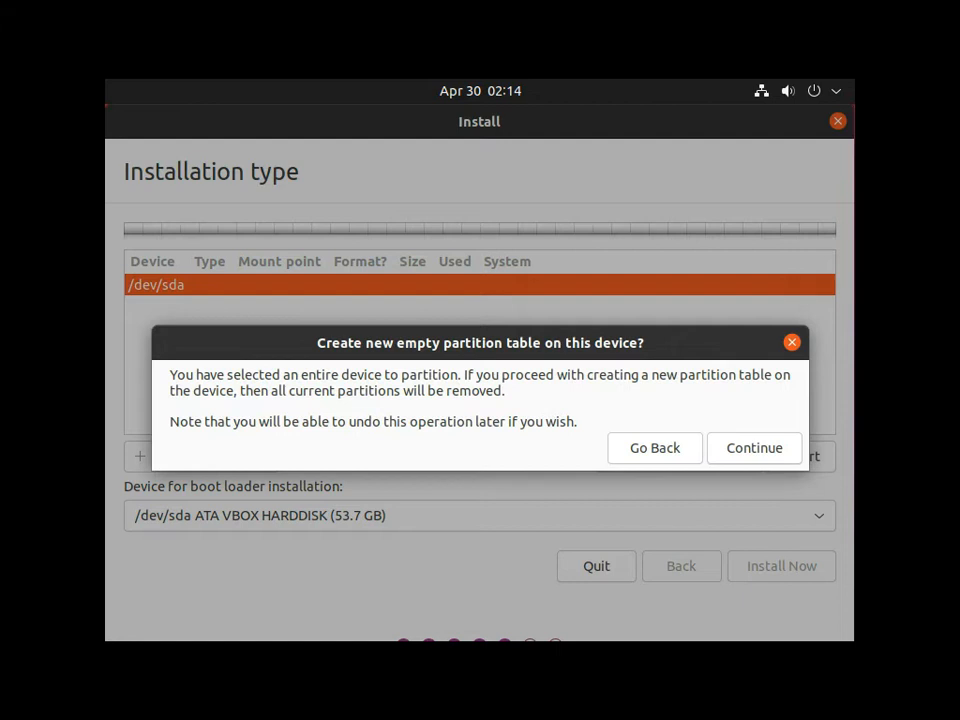
{"action": "left_click", "coordinate": [754, 448]}
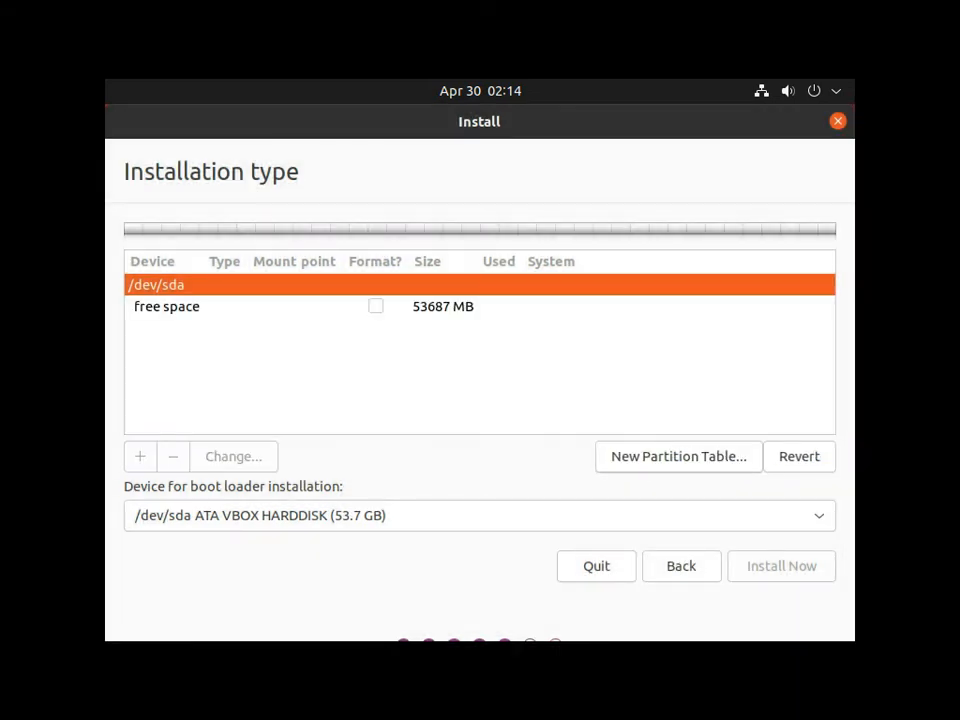
{"action": "left_click", "coordinate": [167, 307]}
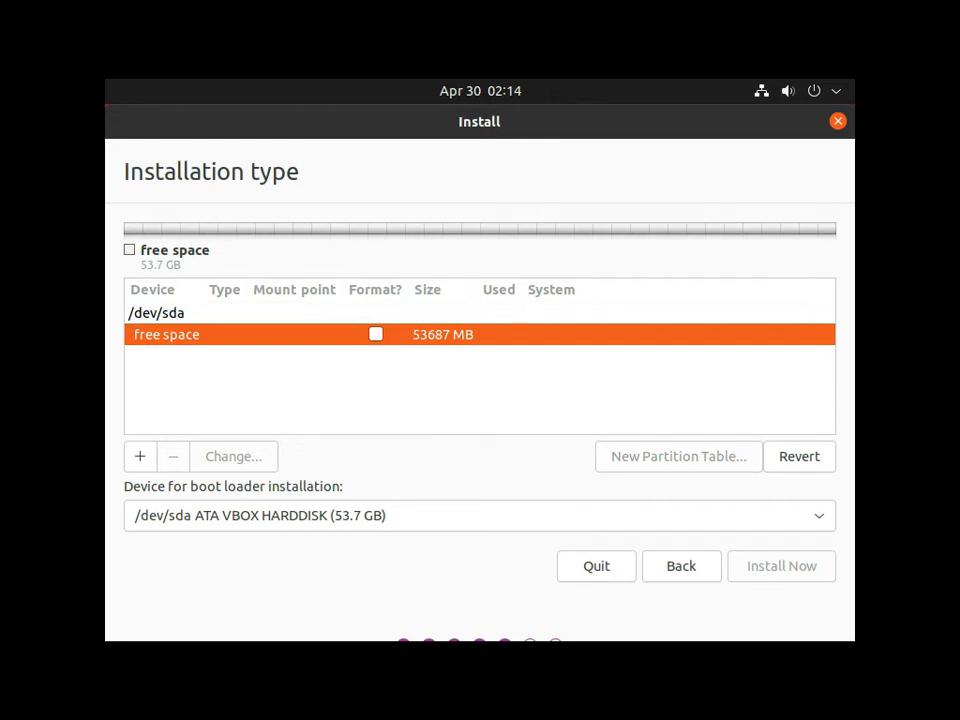
{"action": "left_click", "coordinate": [140, 456]}
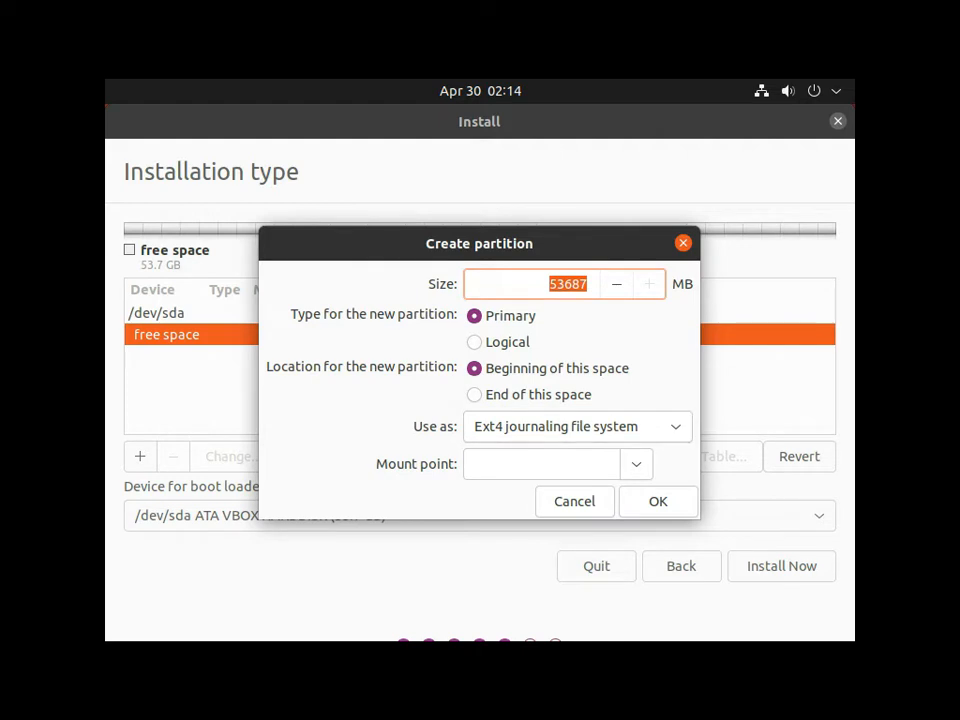
{"action": "left_click", "coordinate": [577, 427]}
{"action": "scroll", "coordinate": [577, 549], "scroll_direction": "down", "scroll_amount": 7}
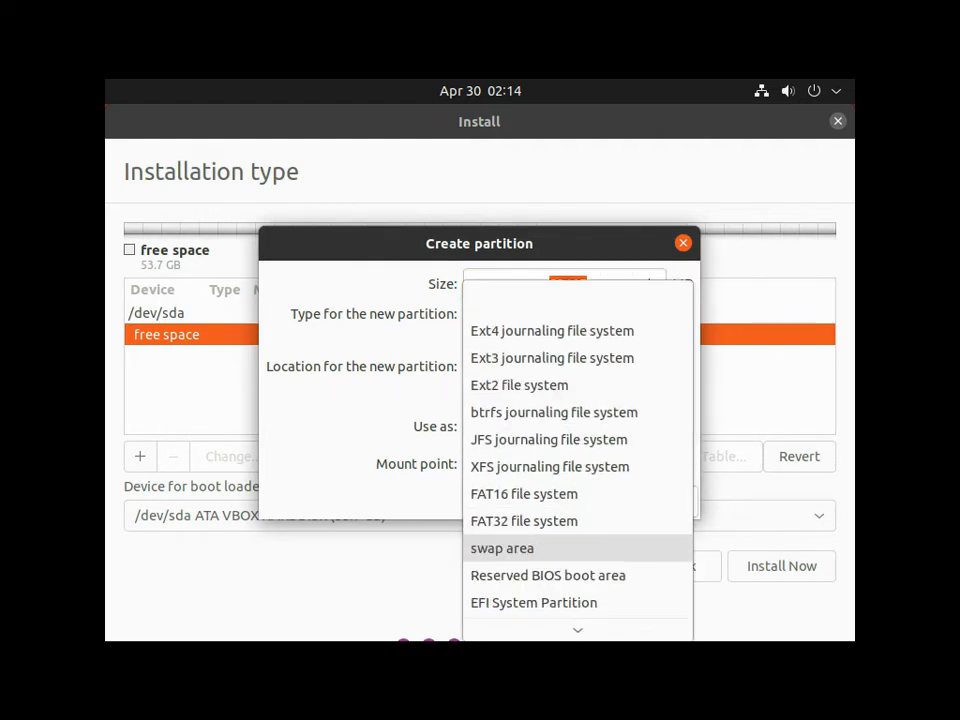
{"action": "left_click", "coordinate": [577, 548]}
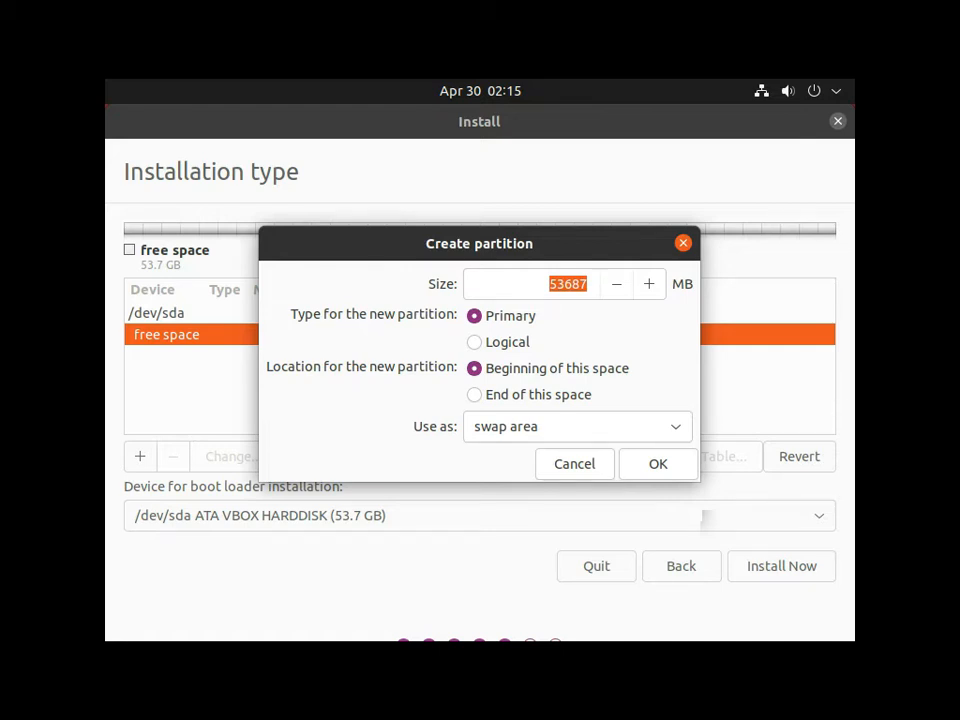
{"action": "left_click", "coordinate": [549, 284]}
{"action": "double_click", "coordinate": [549, 284]}
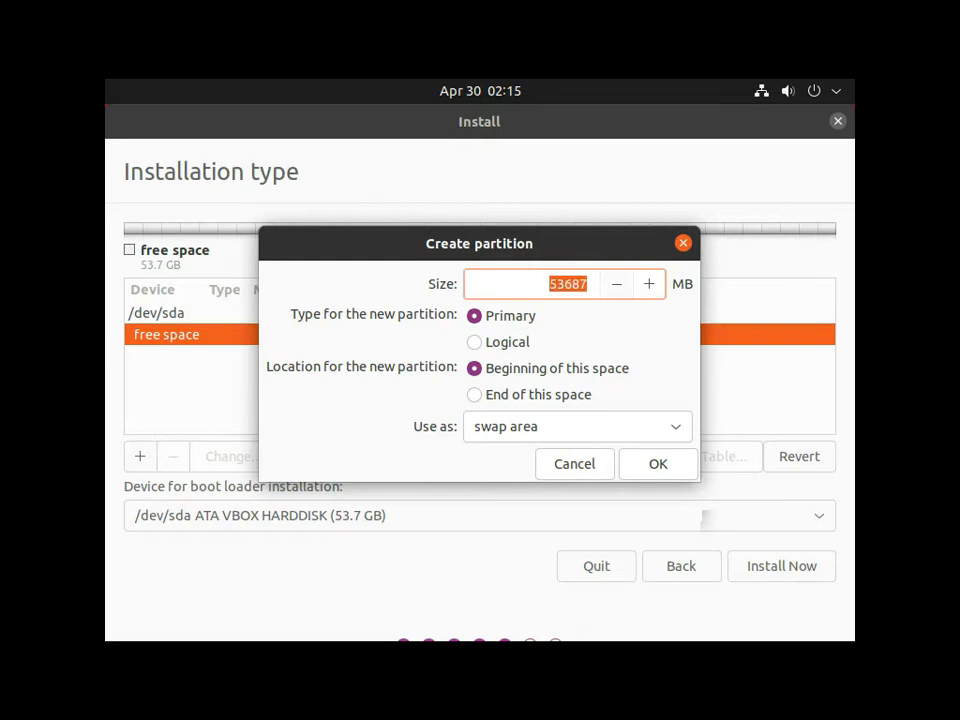
{"action": "type", "text": "4098"}
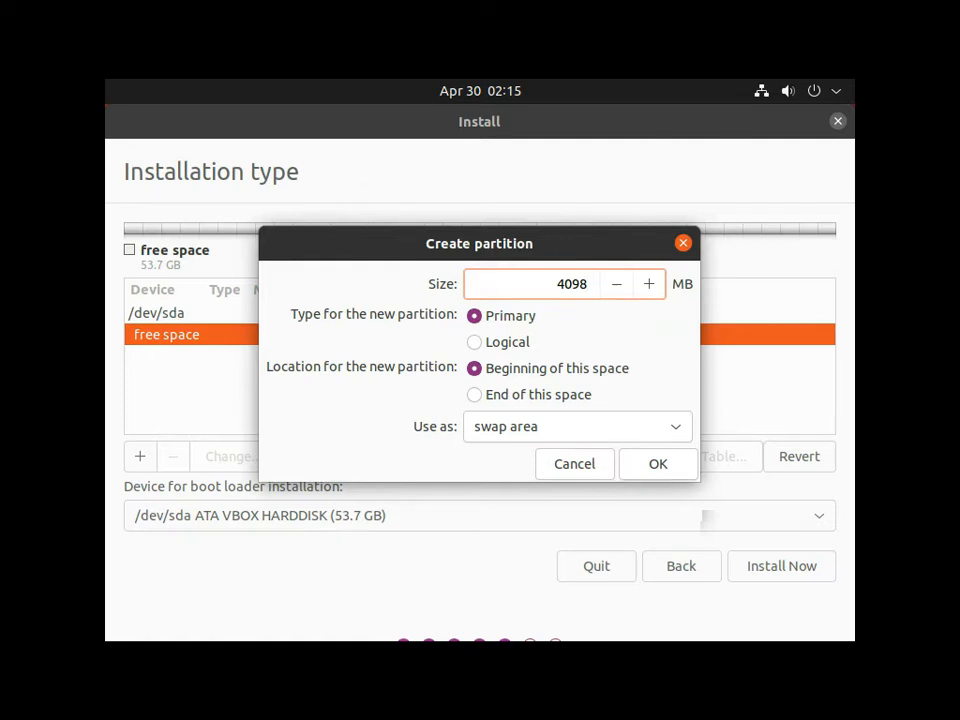
{"action": "key", "text": "Return"}
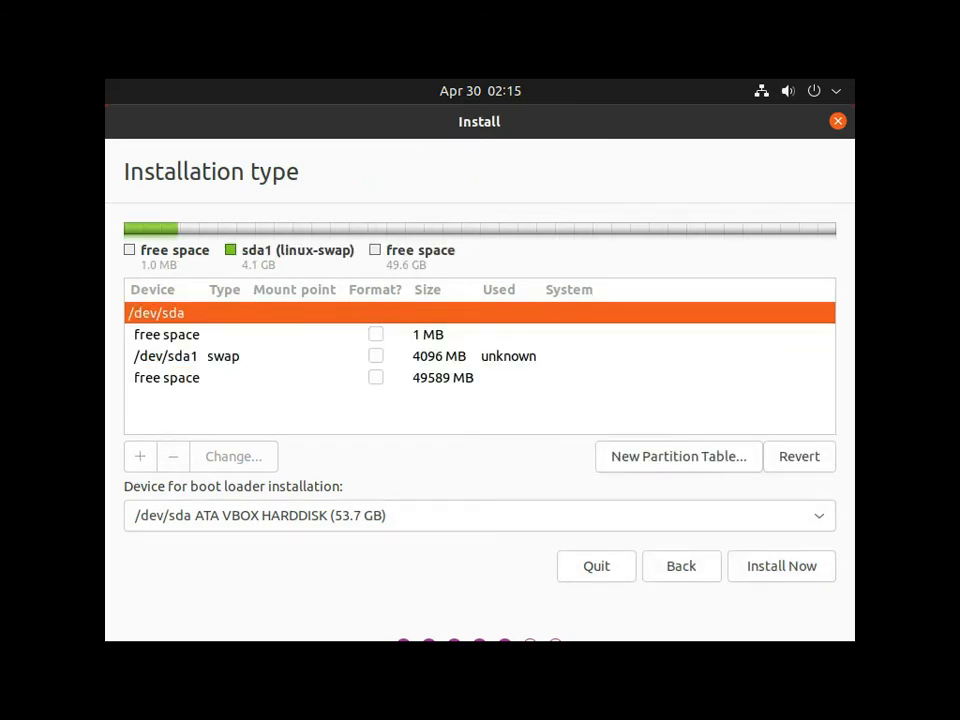
Create a 20480 MB primary Ext4 partition in the large remaining free space with mount point /.
{"action": "left_click", "coordinate": [167, 378]}
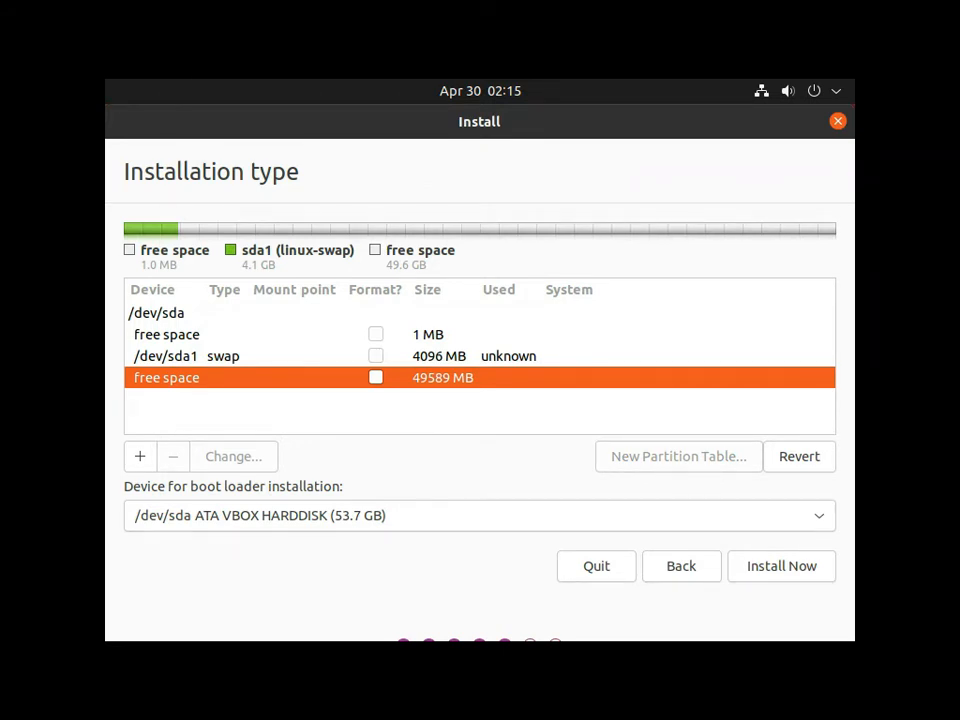
{"action": "left_click", "coordinate": [140, 457]}
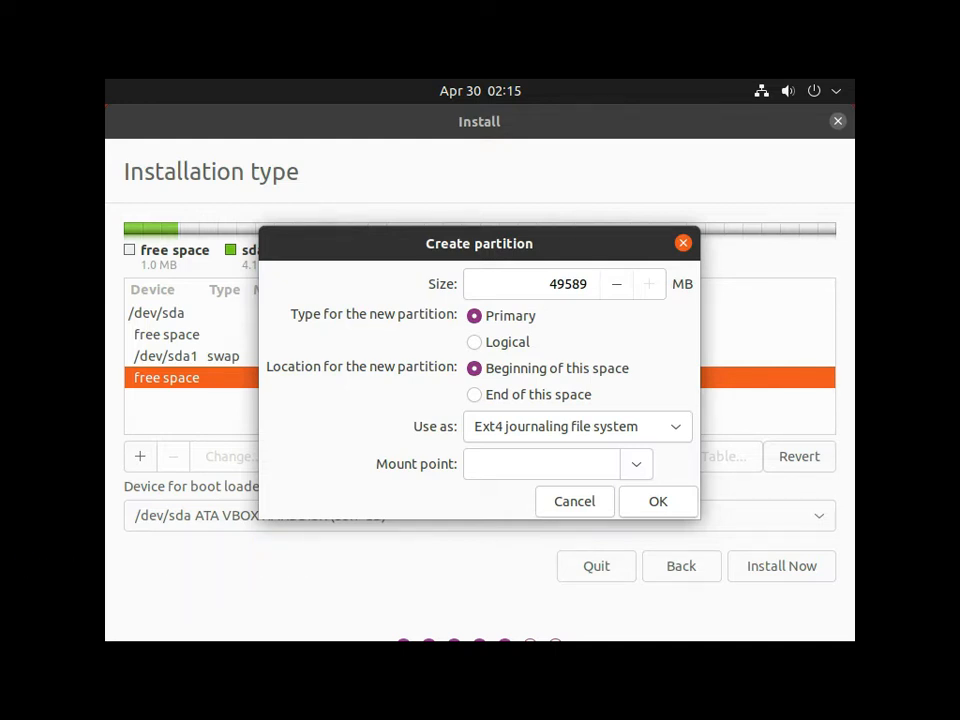
{"action": "double_click", "coordinate": [552, 284]}
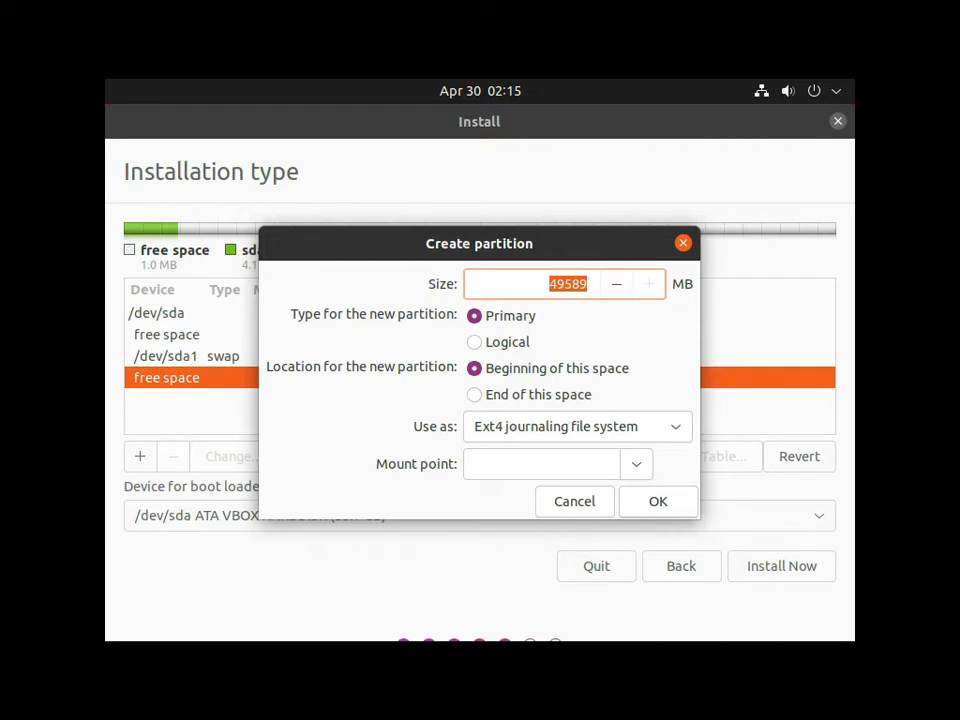
{"action": "type", "text": "20"}
{"action": "type", "text": "480"}
{"action": "left_click", "coordinate": [636, 464]}
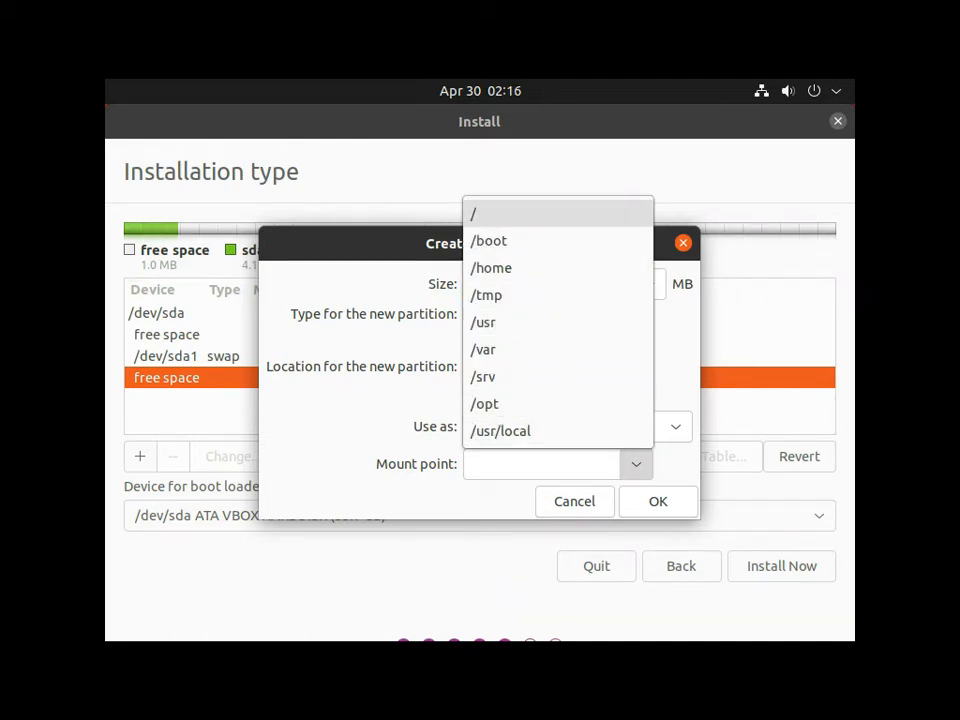
{"action": "left_click", "coordinate": [557, 214]}
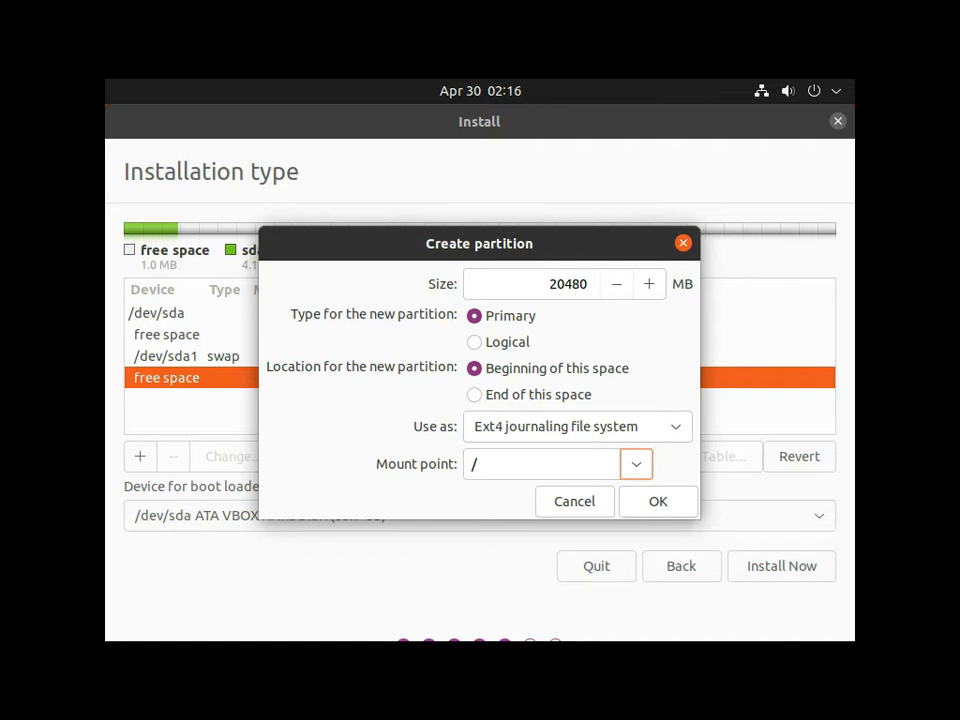
{"action": "key", "text": "Return"}
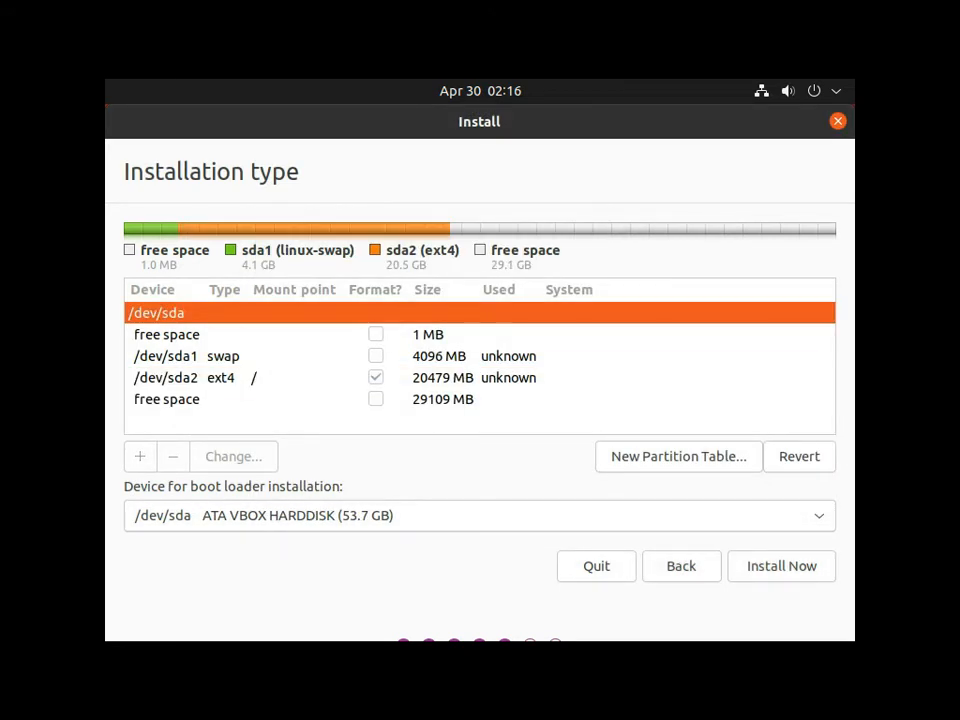
Create a primary Ext4 partition with mount point /home using all of the large remaining free space.
{"action": "left_click", "coordinate": [167, 399]}
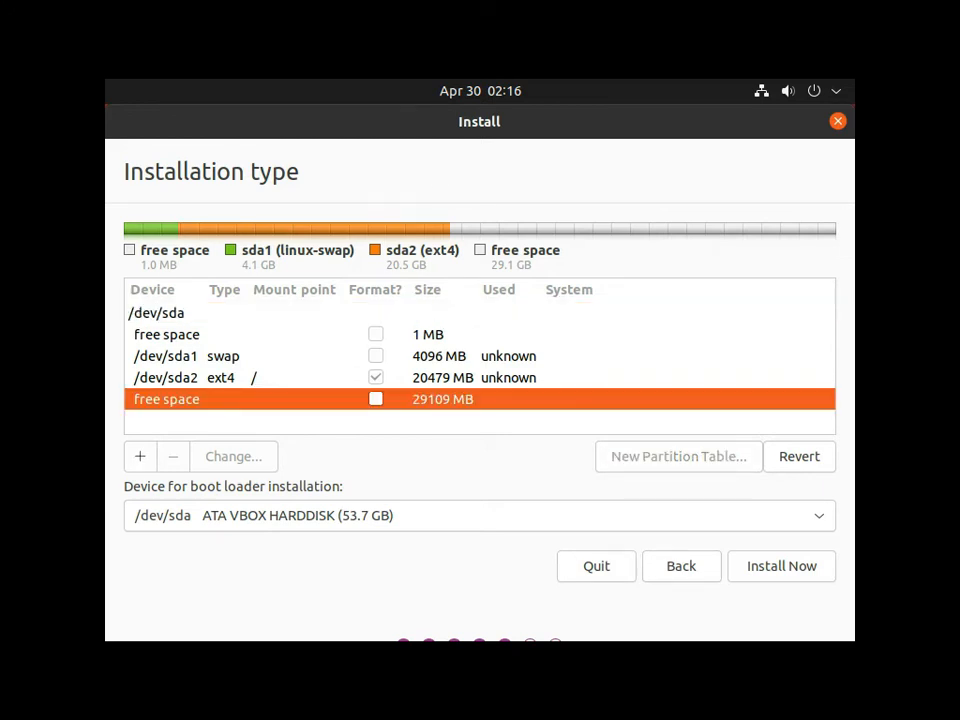
{"action": "left_click", "coordinate": [140, 456]}
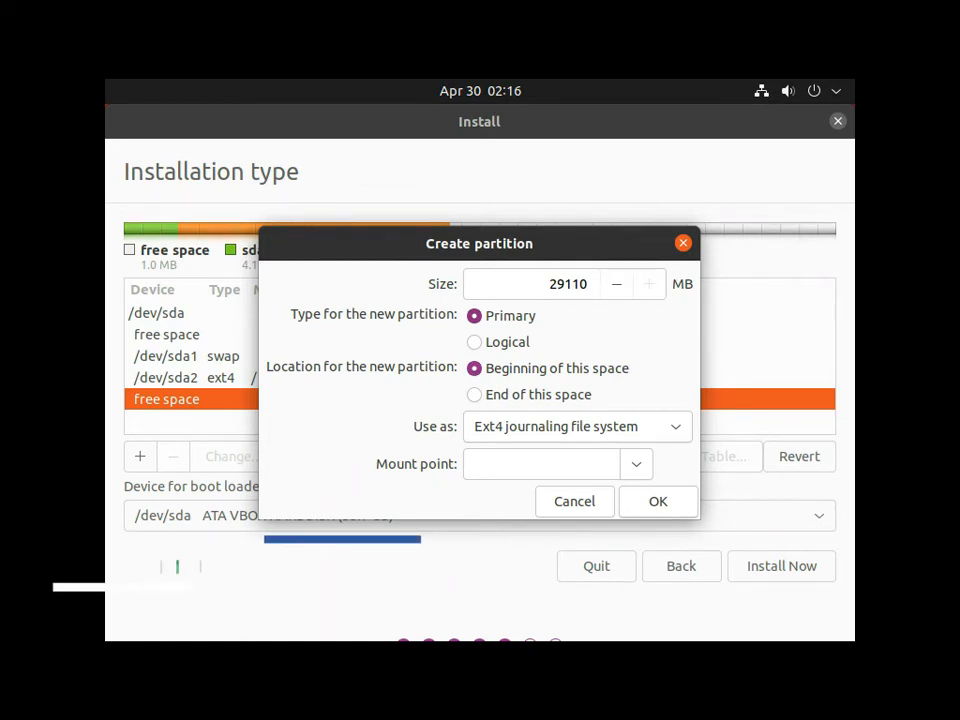
{"action": "left_click", "coordinate": [636, 464]}
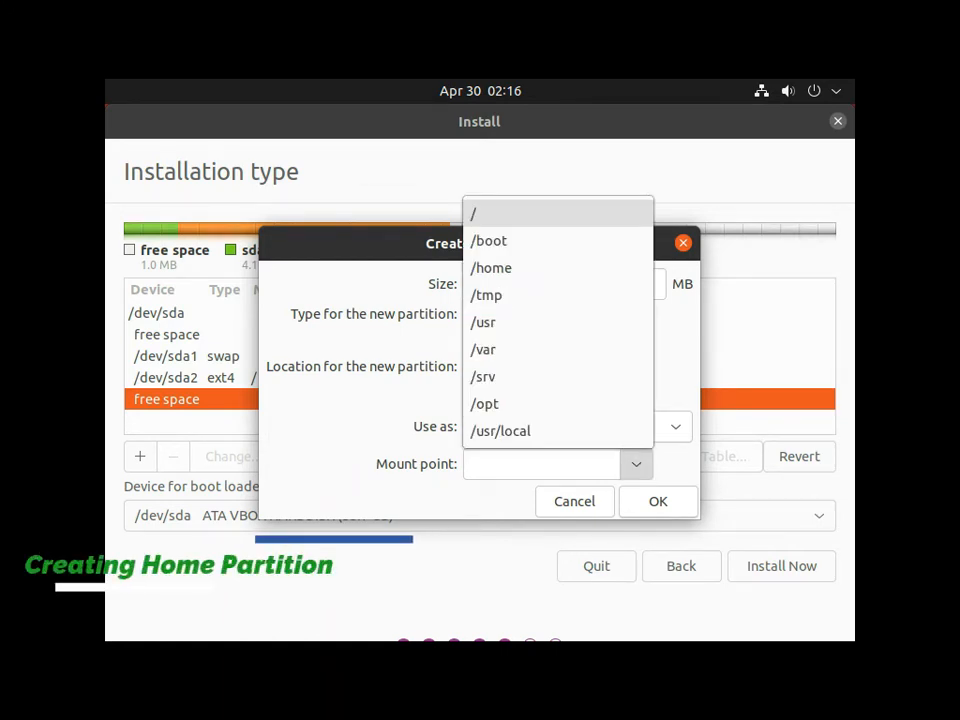
{"action": "left_click", "coordinate": [558, 268]}
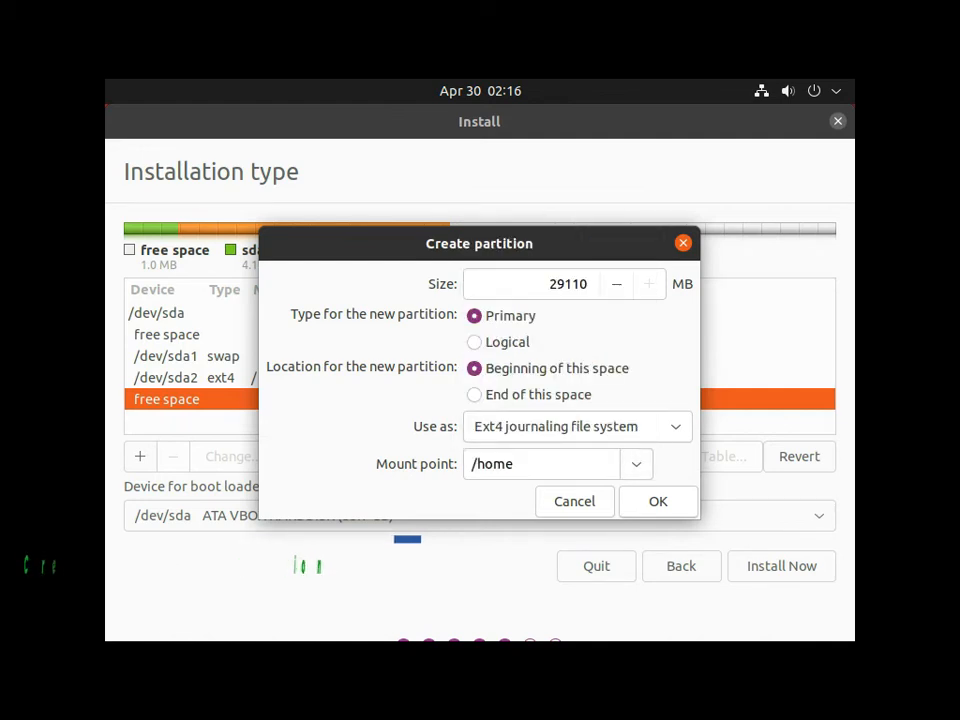
{"action": "left_click", "coordinate": [658, 501]}
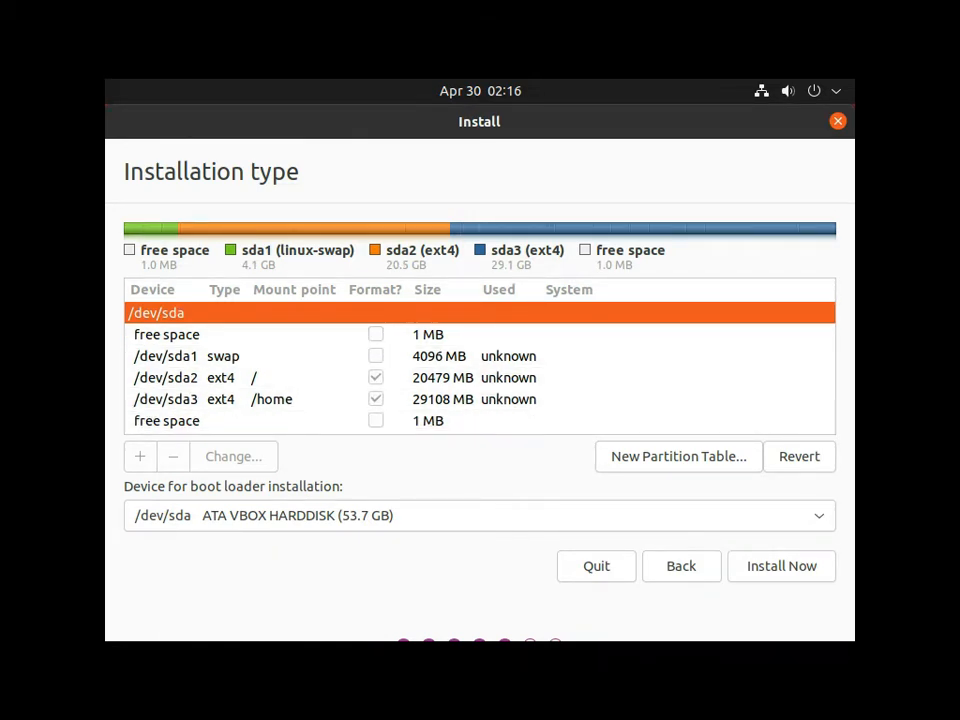
{"action": "left_click", "coordinate": [167, 421]}
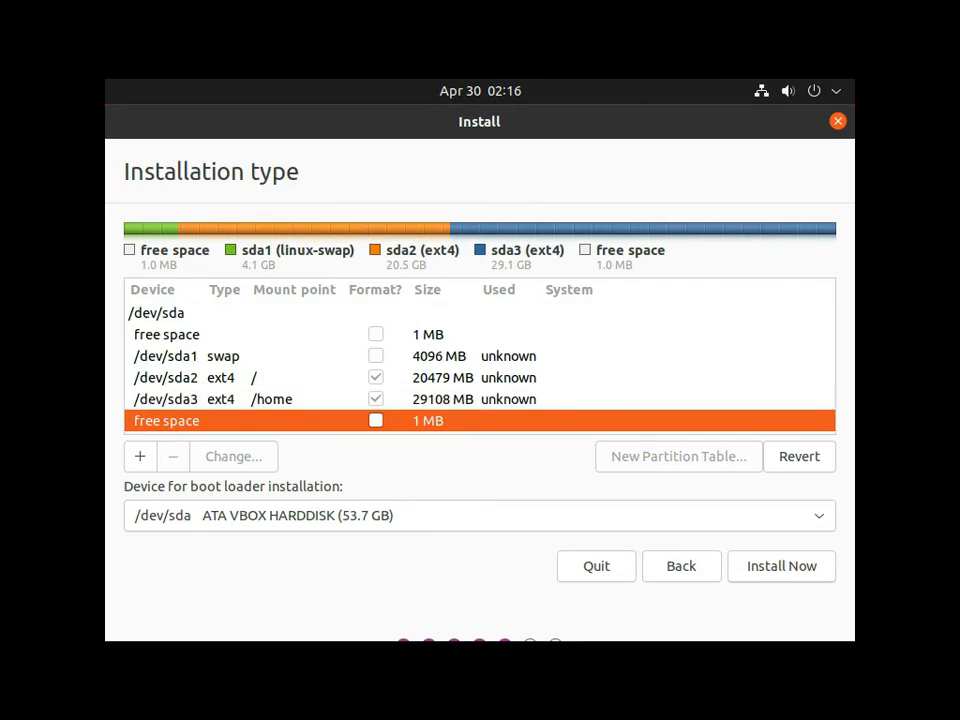
{"action": "left_click", "coordinate": [140, 457]}
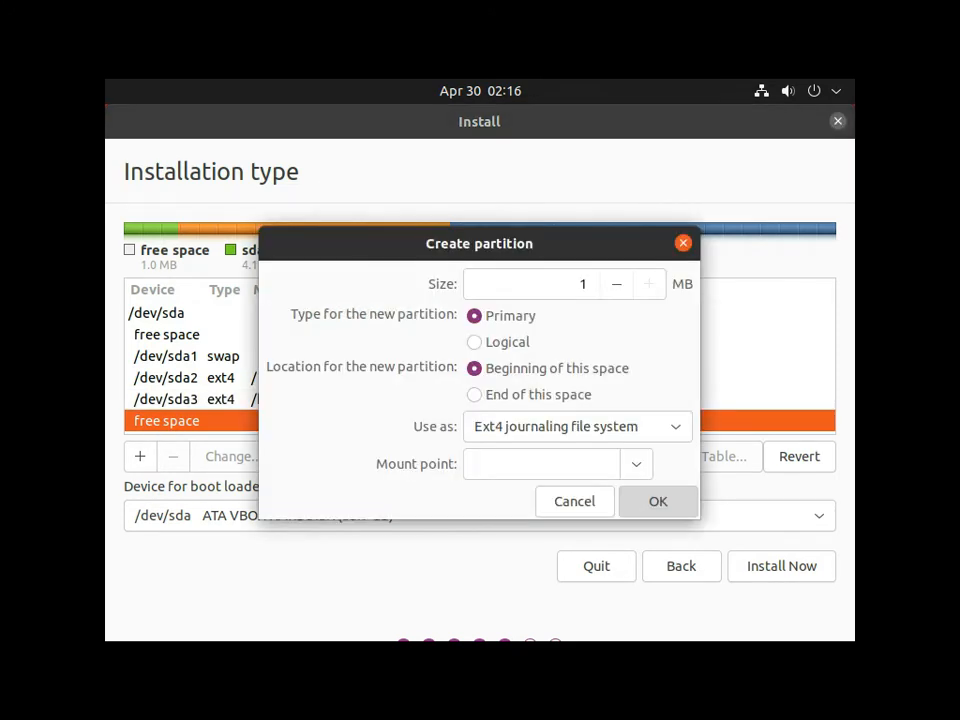
{"action": "left_click", "coordinate": [577, 427]}
{"action": "left_click", "coordinate": [577, 429]}
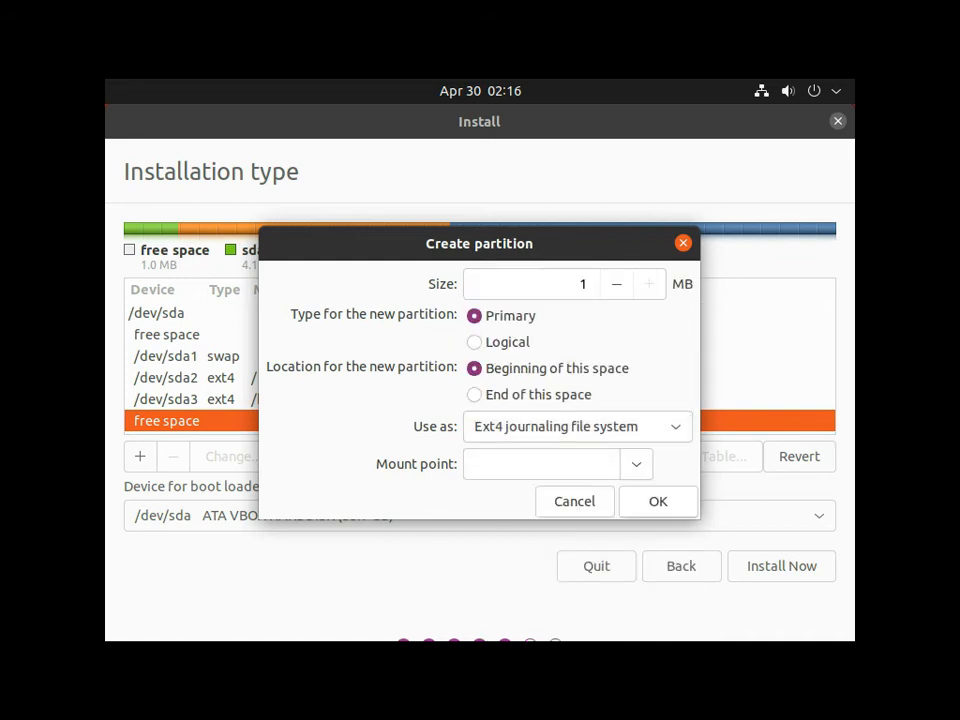
{"action": "left_click", "coordinate": [636, 464]}
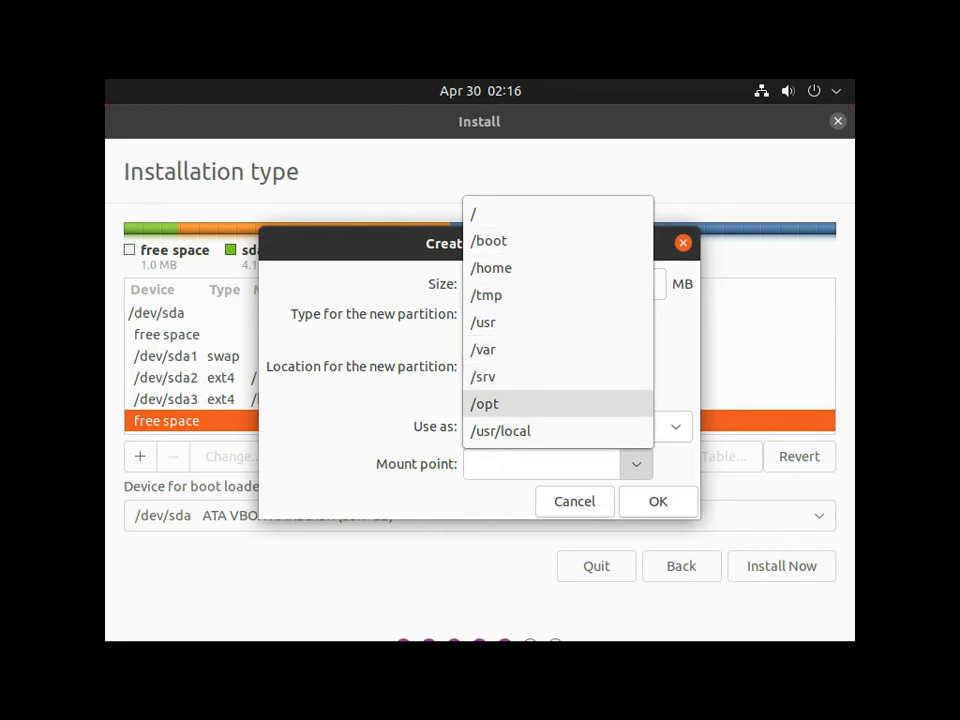
{"action": "left_click", "coordinate": [575, 502]}
{"action": "left_click", "coordinate": [575, 502]}
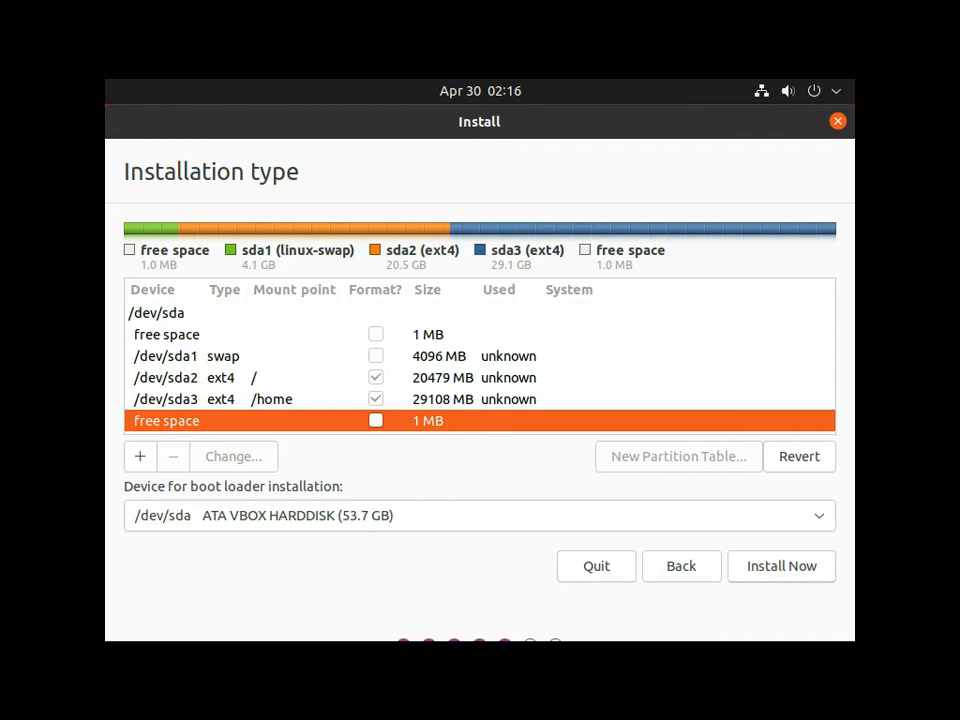
Start the installation without an EFI or BIOS boot partition and write the partition changes to disk.
{"action": "left_click", "coordinate": [781, 566]}
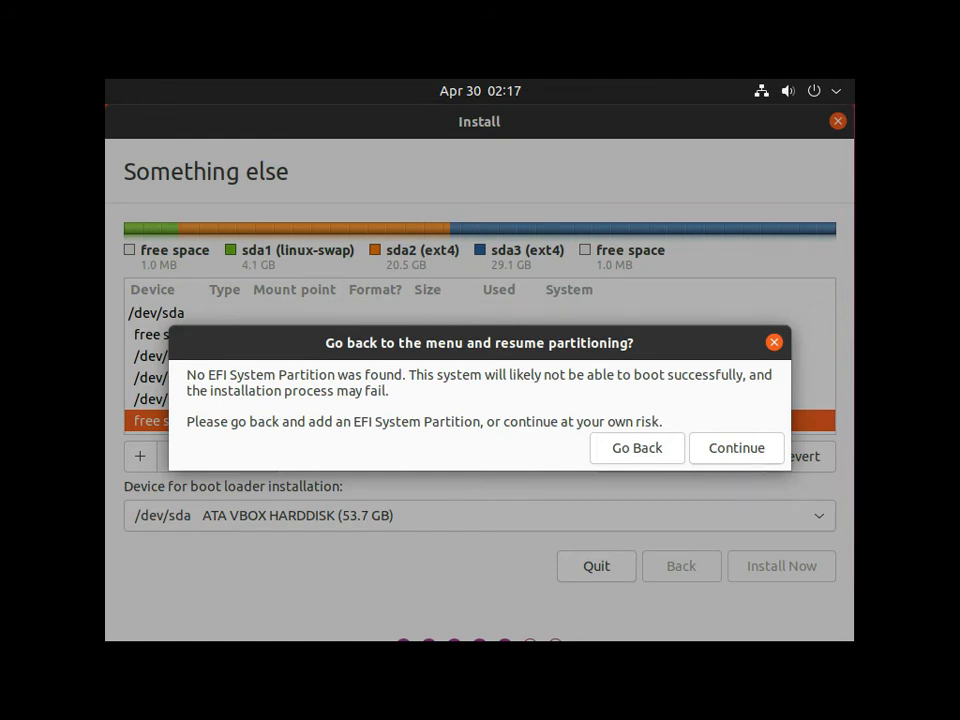
{"action": "left_click", "coordinate": [737, 448]}
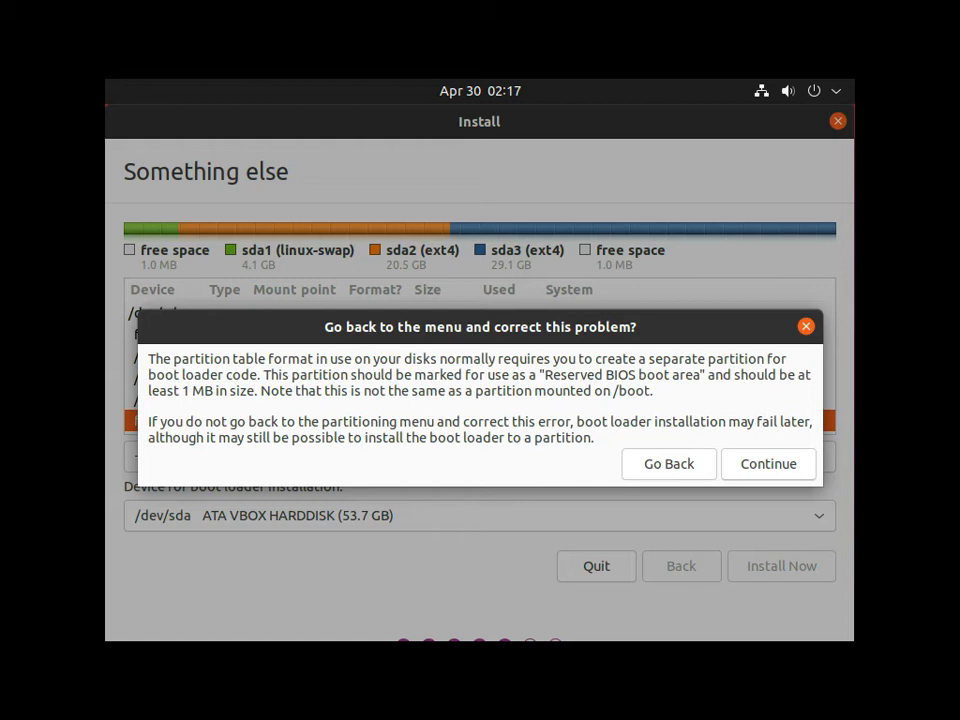
{"action": "left_click", "coordinate": [768, 464]}
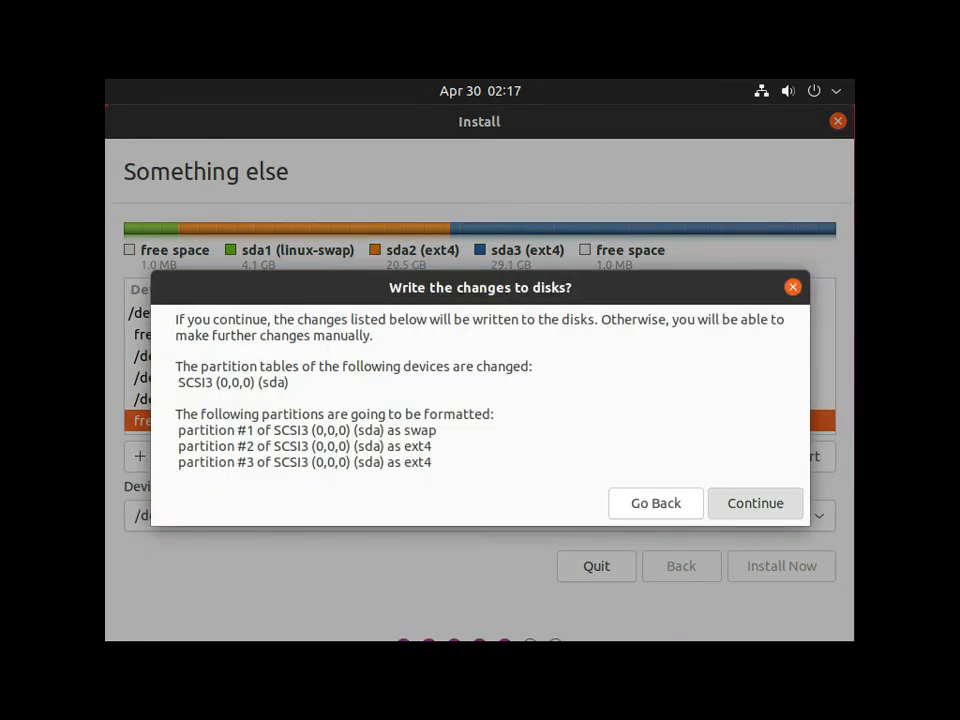
{"action": "left_click", "coordinate": [755, 503]}
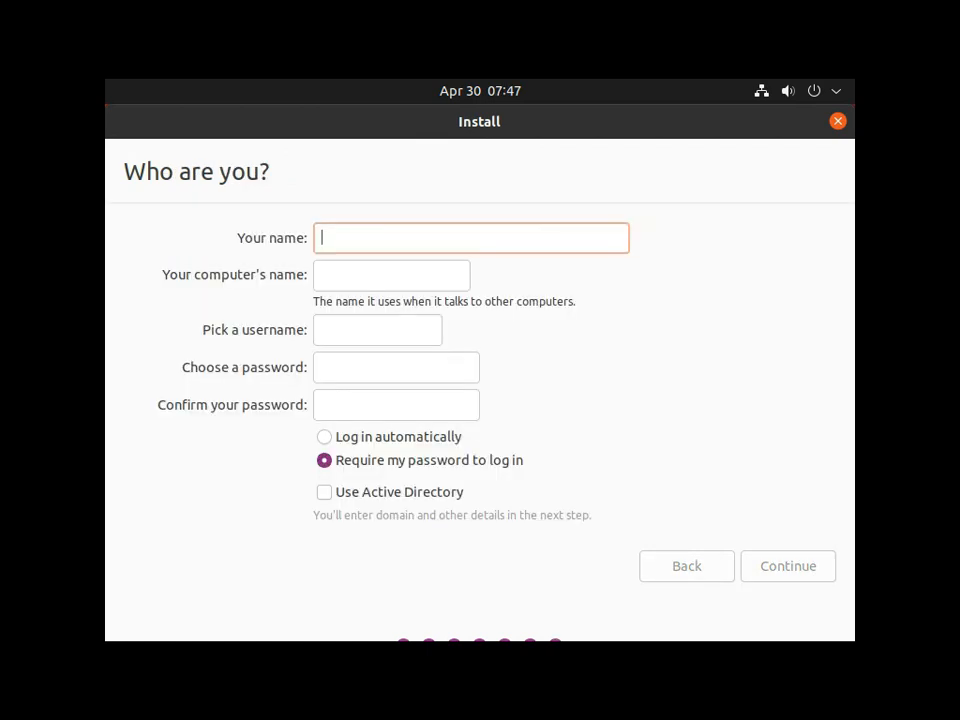
Enter the user's name and choose an account password, keeping the suggested computer name and username.
{"action": "type", "text": "karthhik"}
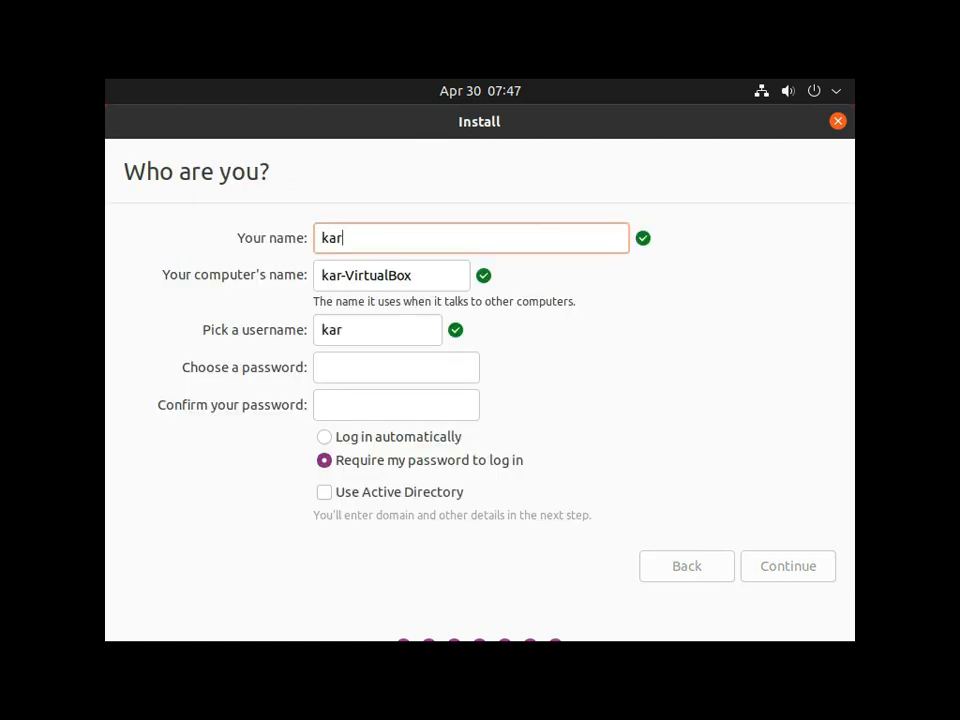
{"action": "key", "text": "Tab"}
{"action": "key", "text": "Tab"}
{"action": "key", "text": "Tab"}
{"action": "type", "text": "●●●●●●"}
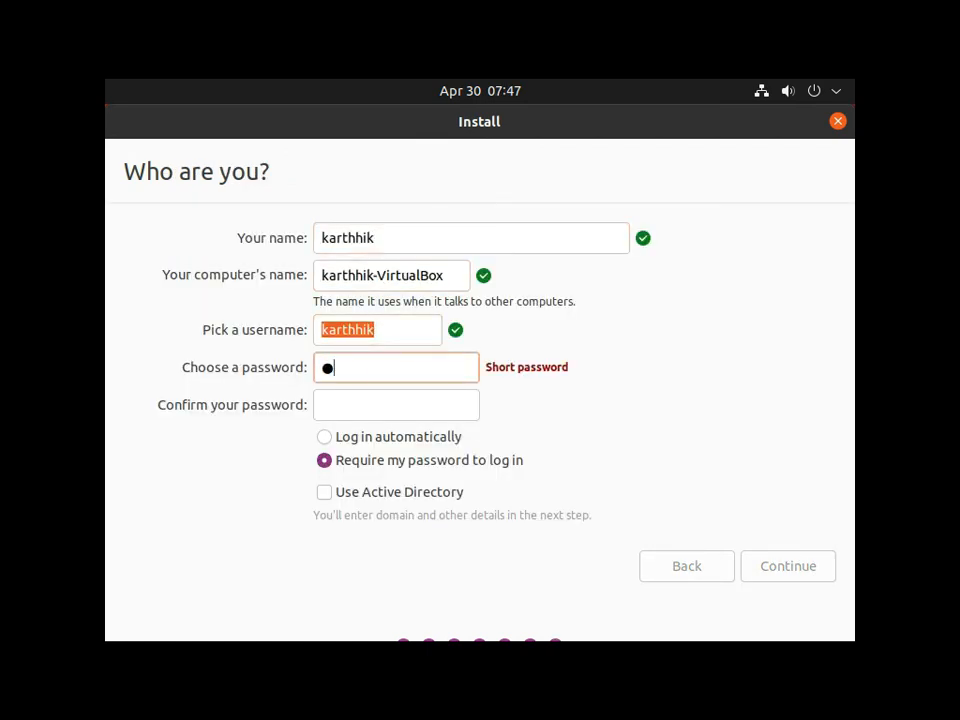
Confirm the account password and continue with the installation.
{"action": "key", "text": "Tab"}
{"action": "type", "text": "●●●●●●●"}
{"action": "key", "text": "BackSpace"}
{"action": "key", "text": "BackSpace"}
{"action": "key", "text": "BackSpace"}
{"action": "key", "text": "BackSpace"}
{"action": "key", "text": "BackSpace"}
{"action": "key", "text": "BackSpace"}
{"action": "type", "text": "●●●●●"}
{"action": "key", "text": "Return"}
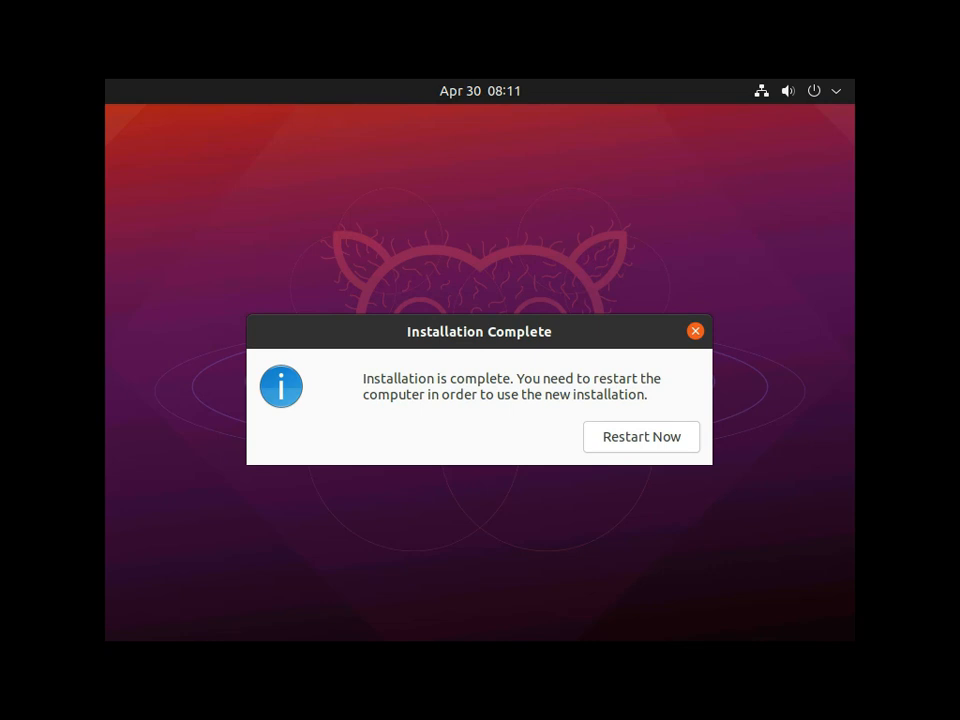
Restart the computer into the new installation, continuing past the request to remove the installation medium.
{"action": "key", "text": "Return"}
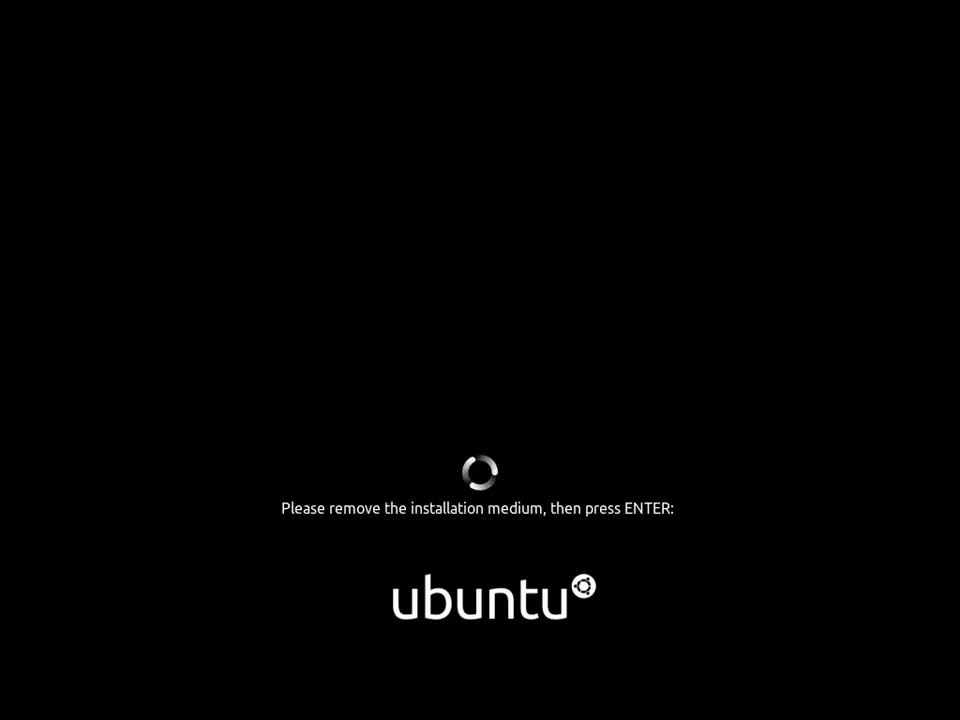
{"action": "key", "text": "Return"}
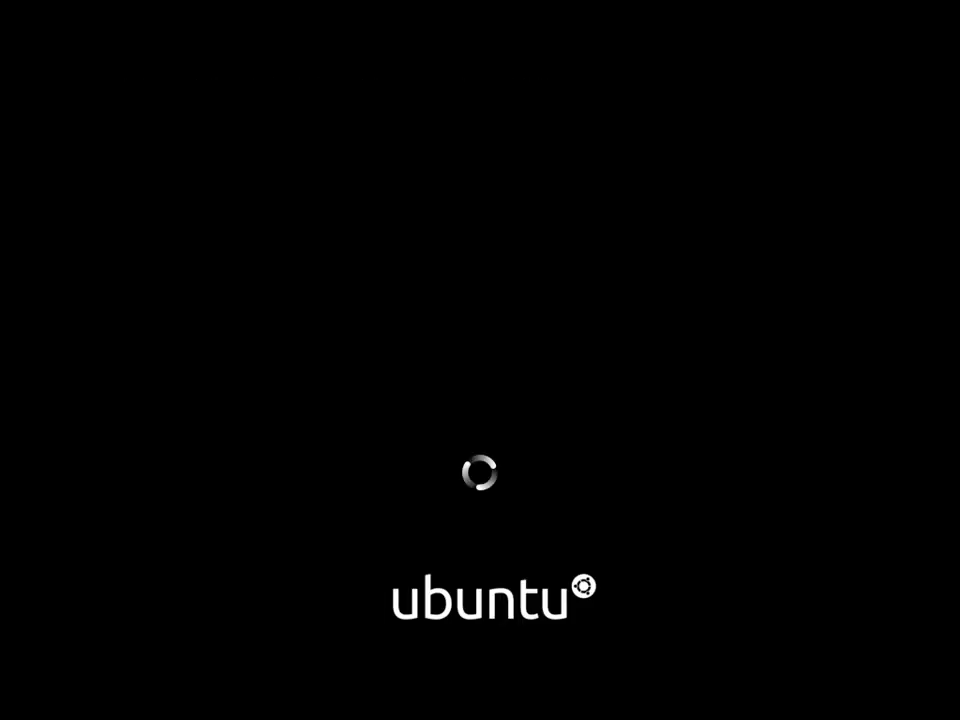